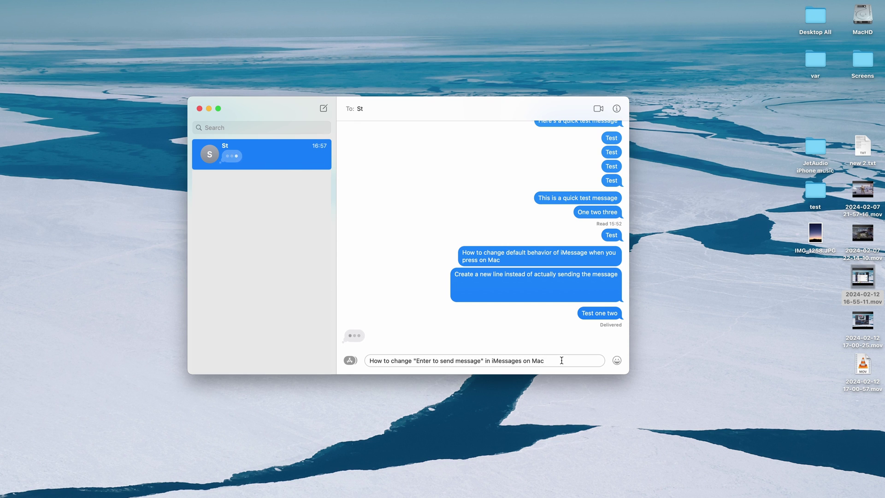
- Send the question, then a multi-line 'Create a line new' message, and start a 'Create line' draft
key("Return")
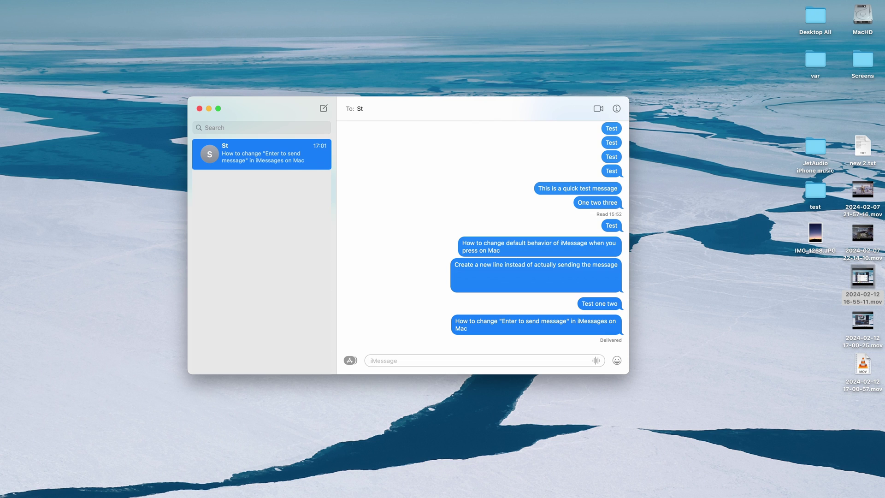
type("Create a line new")
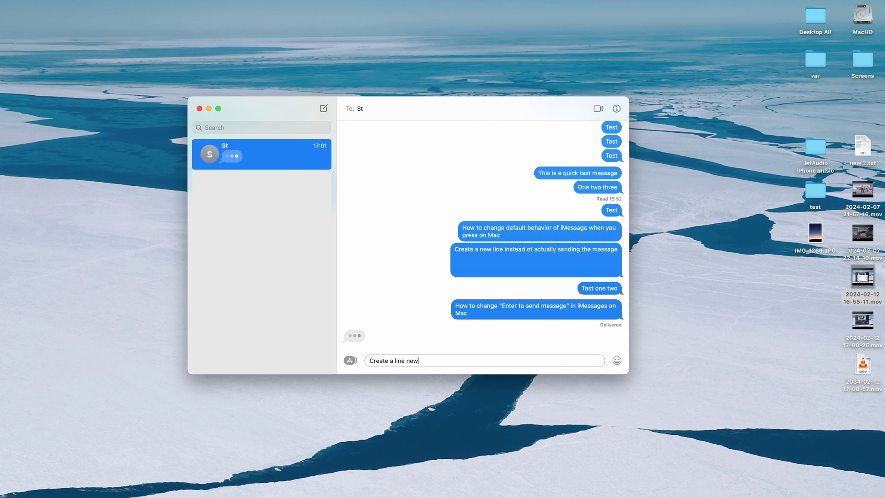
key("shift+Return")
key("ctrl+Return")
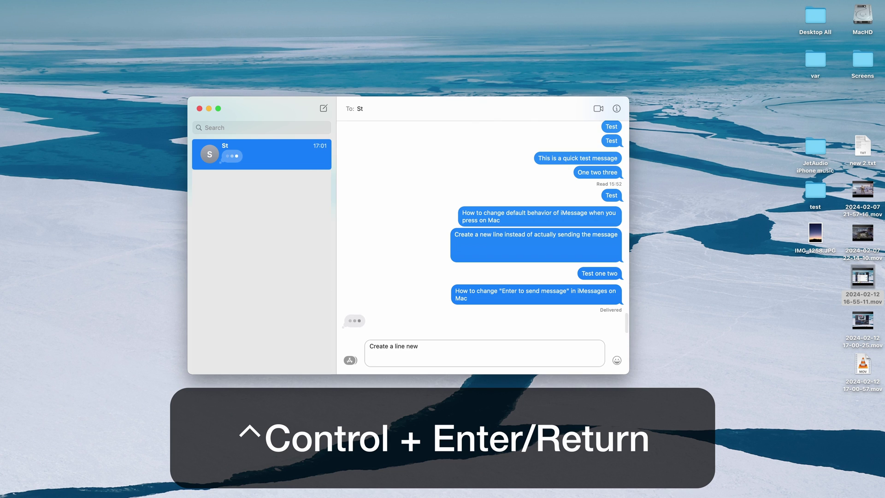
key("alt+Return")
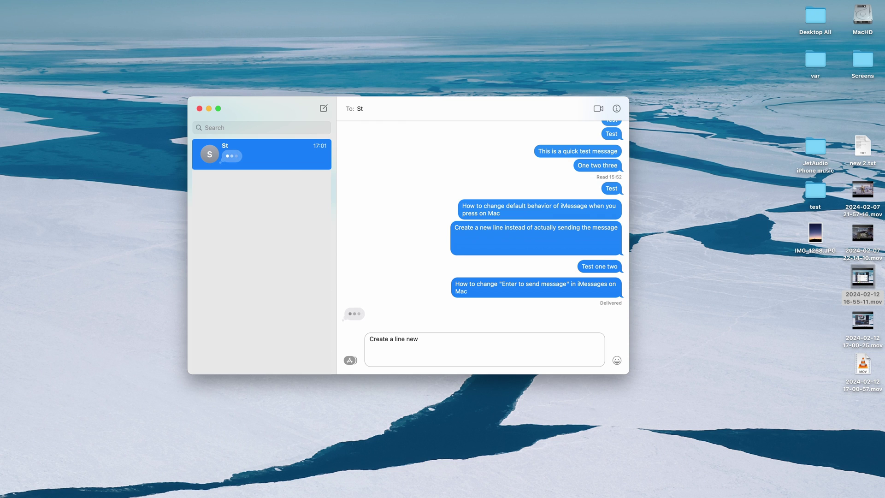
key("super+Return")
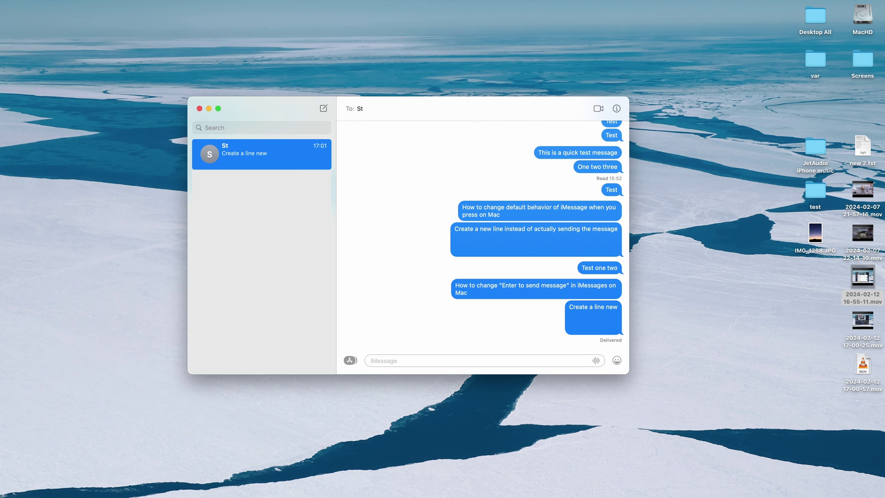
type("Create line")
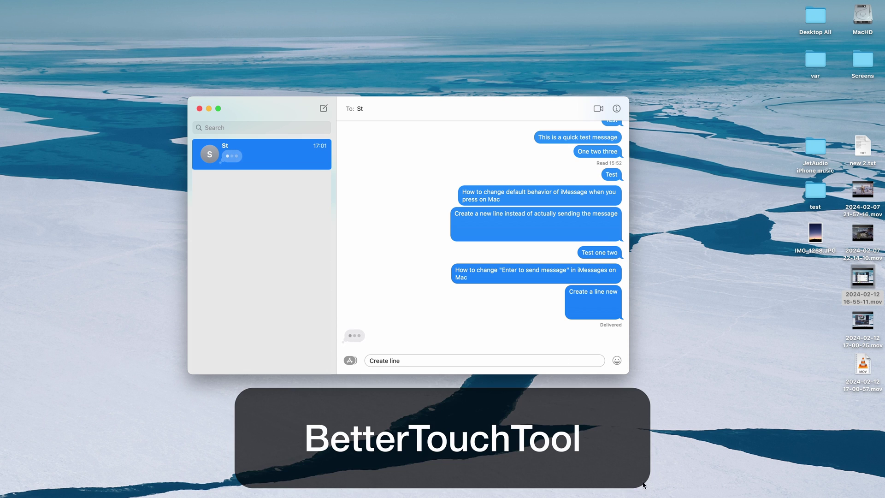
- Select Messages in BetterTouchTool's keyboard shortcuts and add a second, empty shortcut entry beside the Return rule
left_click(616, 496)
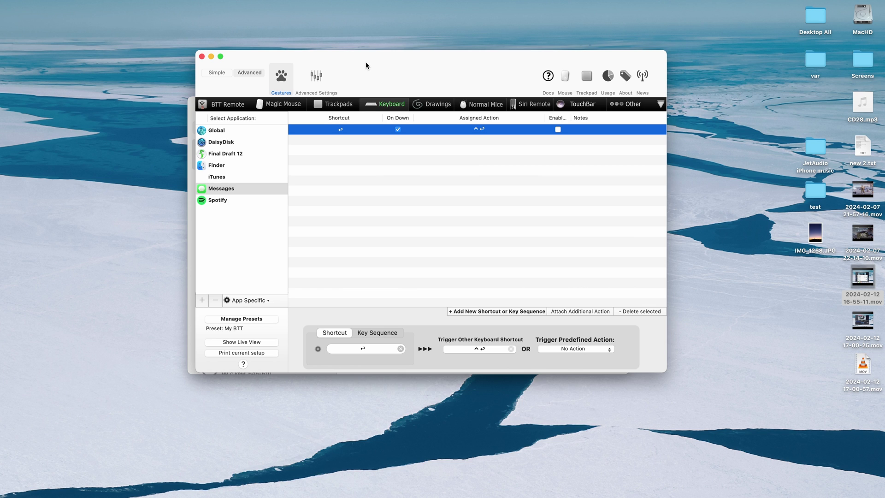
left_click(266, 221)
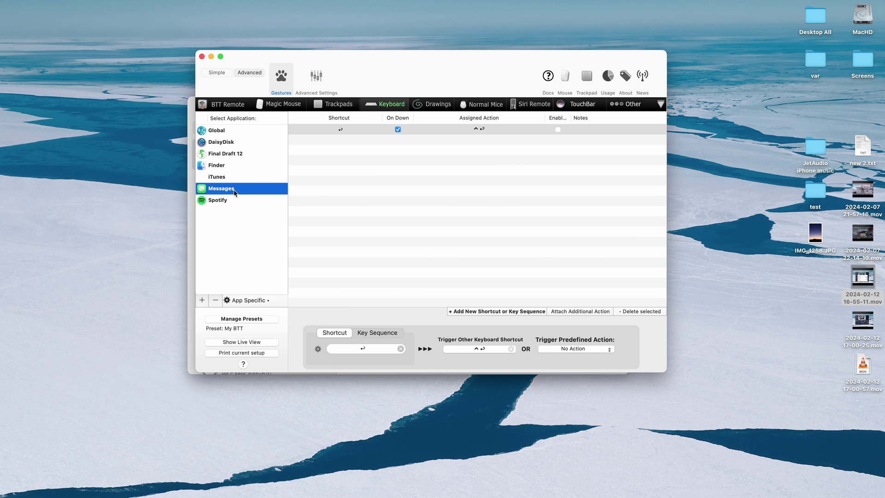
left_click(202, 300)
left_click(244, 300)
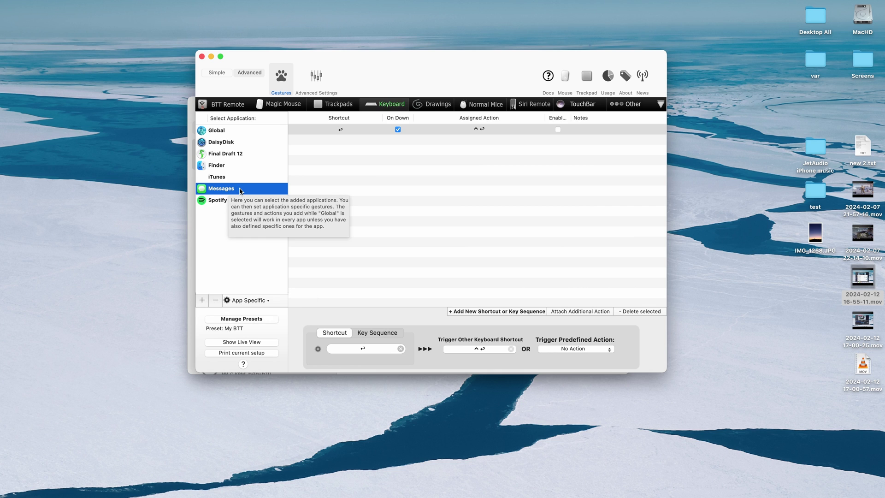
left_click(393, 175)
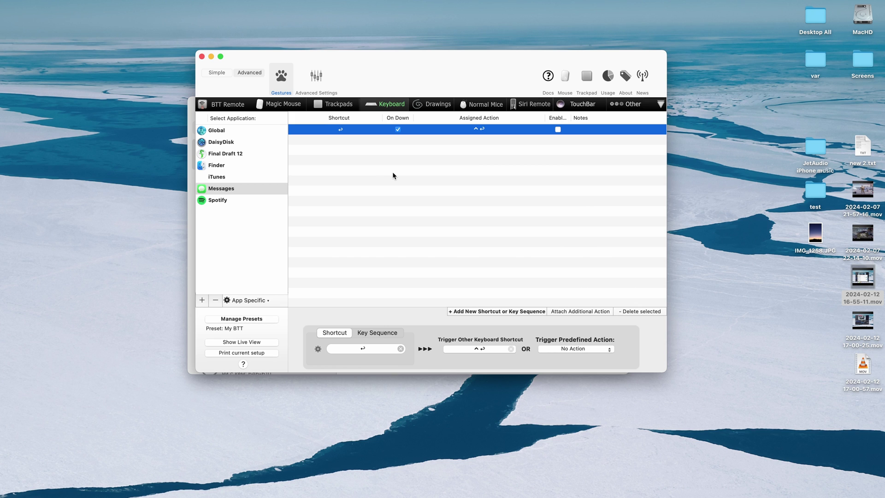
left_click(484, 312)
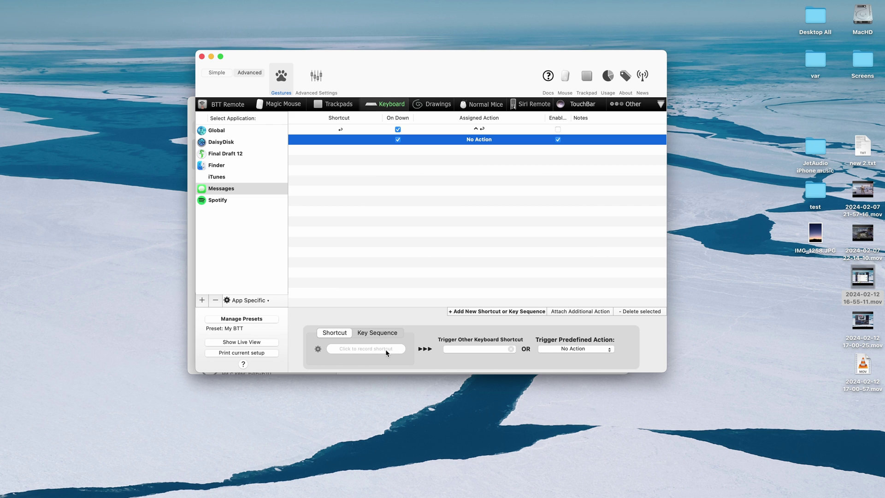
left_click(594, 458)
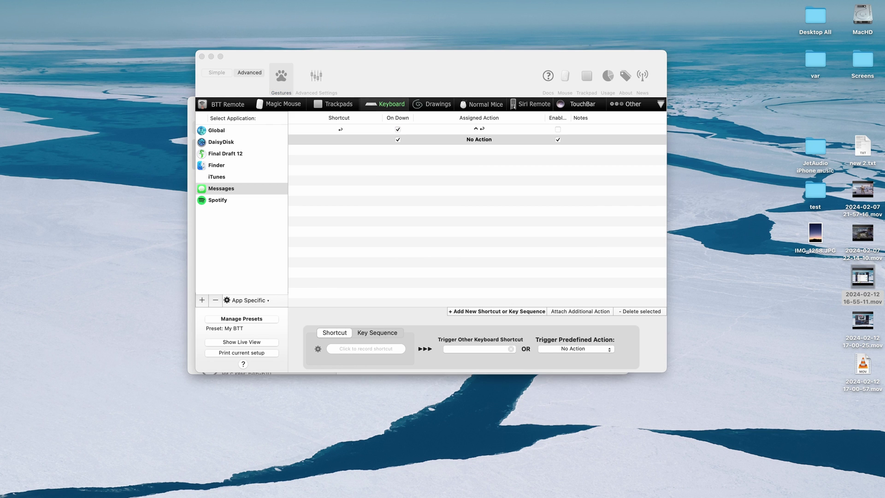
left_click(547, 494)
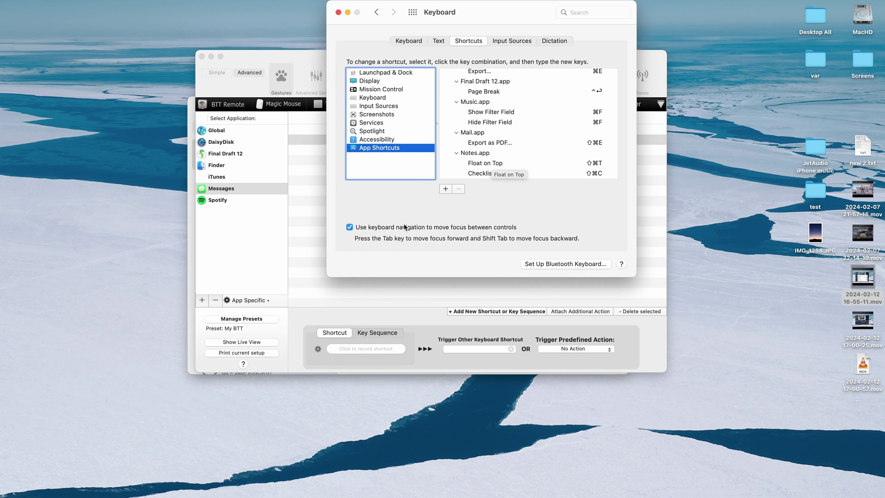
left_click(348, 13)
- Record plain Return as the trigger and Control+Return as the replacement shortcut
left_click(362, 350)
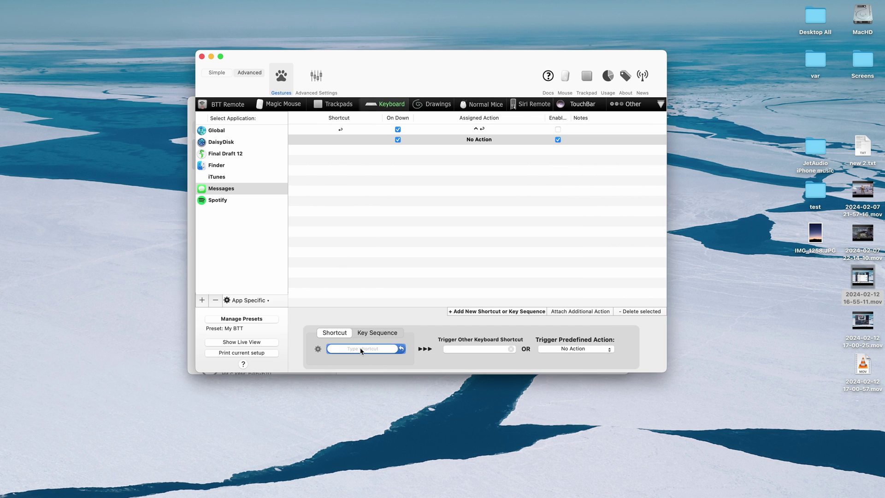
key("Return")
left_click(471, 349)
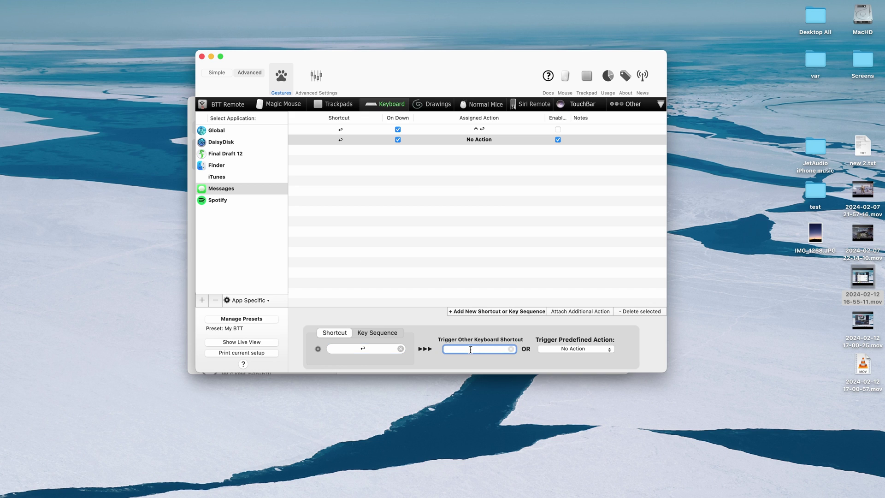
key("ctrl+Return")
- Add 'we press Enter' to the draft, test and delete extra line breaks, then send it with Command+Return
left_click(302, 494)
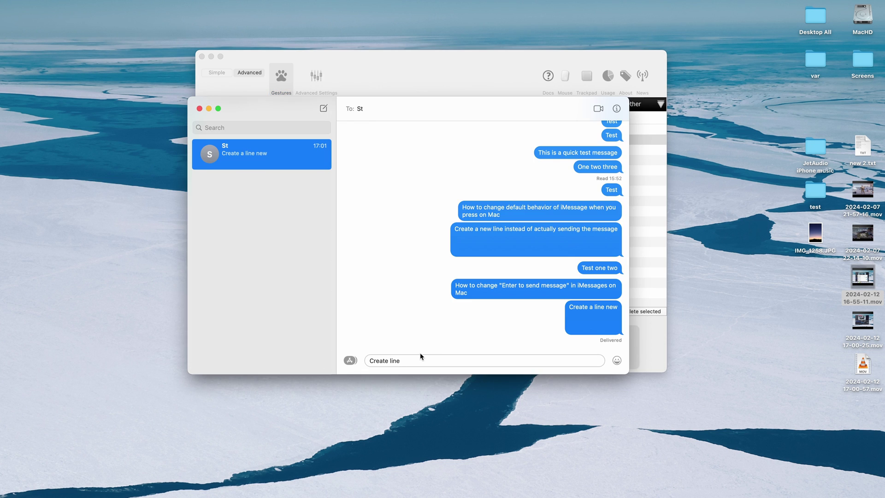
type("we press ")
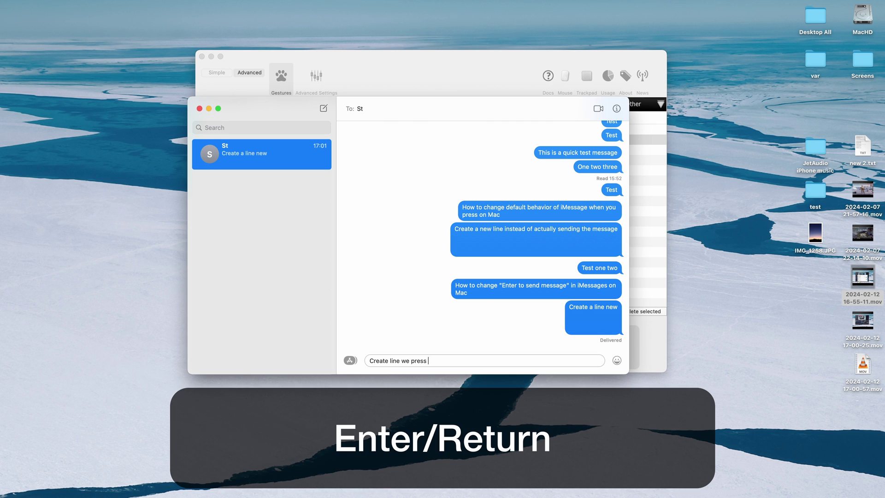
type("Enter")
key("Return")
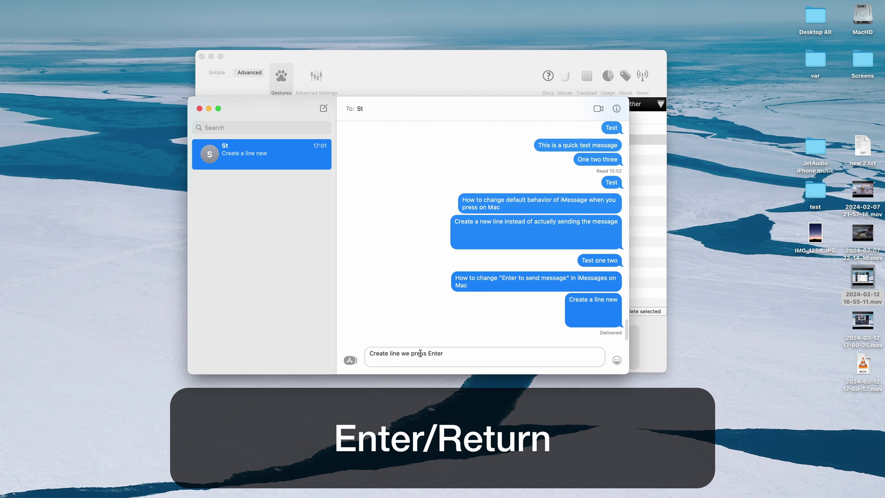
key("shift+Return")
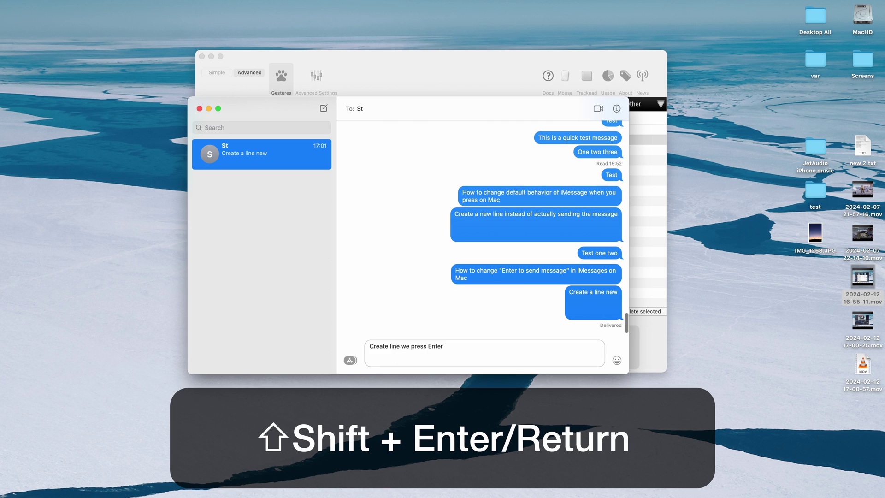
key("ctrl+Return")
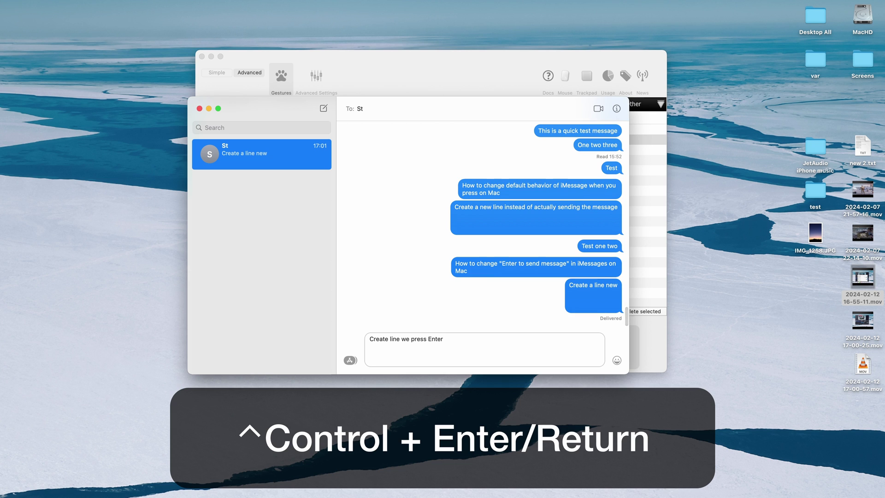
key("Return")
key("BackSpace")
key("BackSpace")
key("BackSpace")
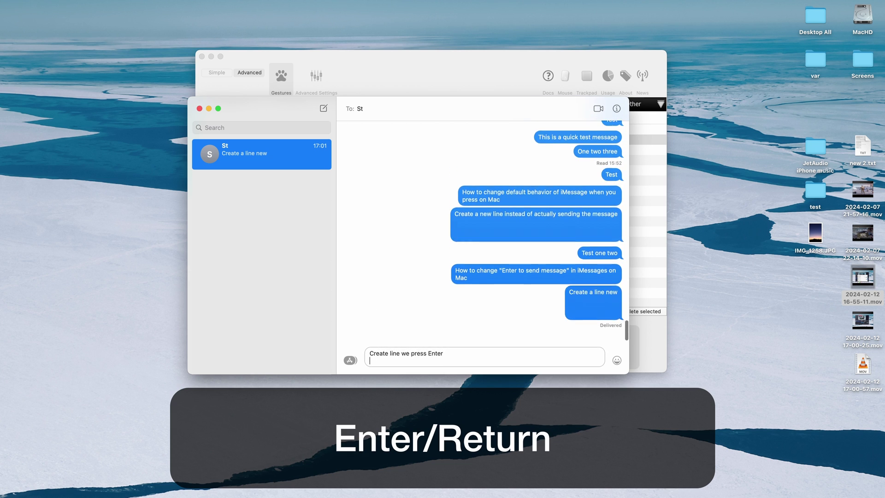
key("BackSpace")
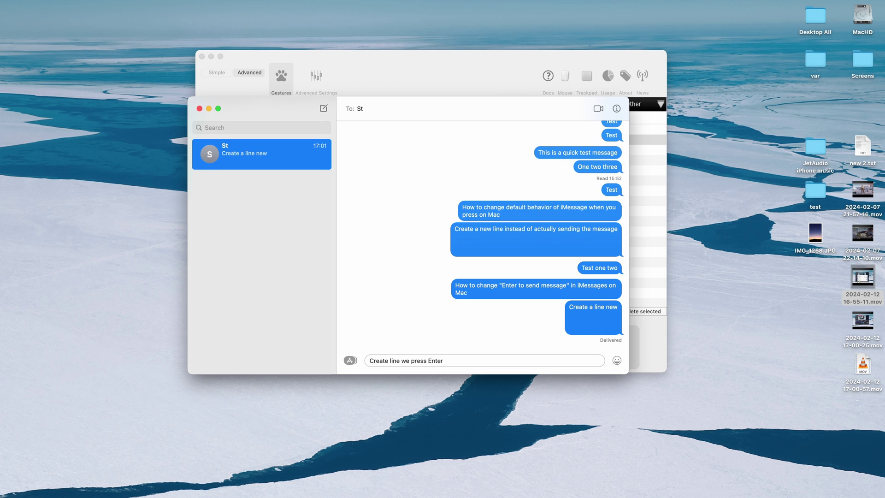
key("super+Return")
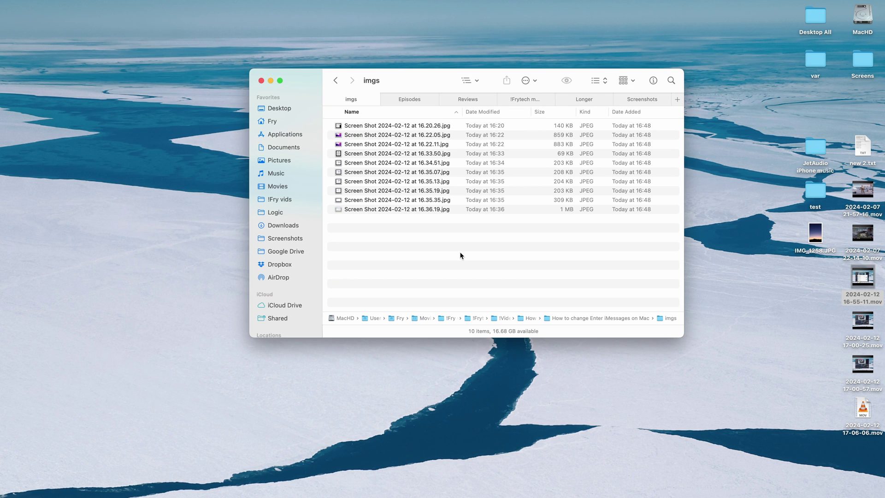
- Select the screenshot Screen Shot 2024-02-12 at 16.22.11.jpg in imgs and open it in Quick Look
left_click(422, 125)
key("Down")
key("Down")
key("space")
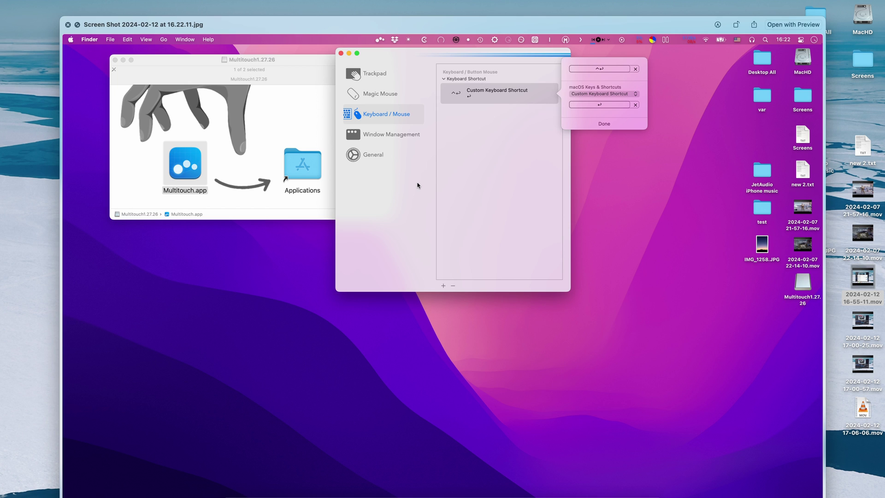
- Close the preview, view Global trackpad gestures, then go back to Messages' keyboard shortcuts
key("space")
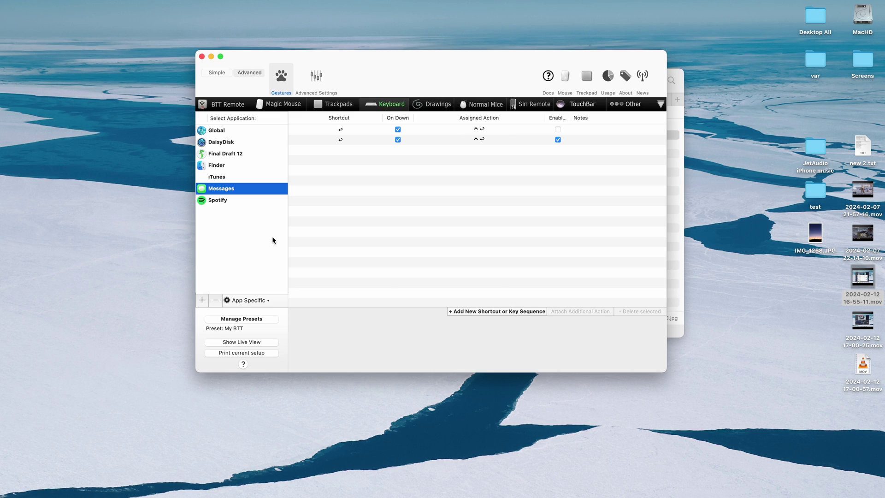
left_click(341, 104)
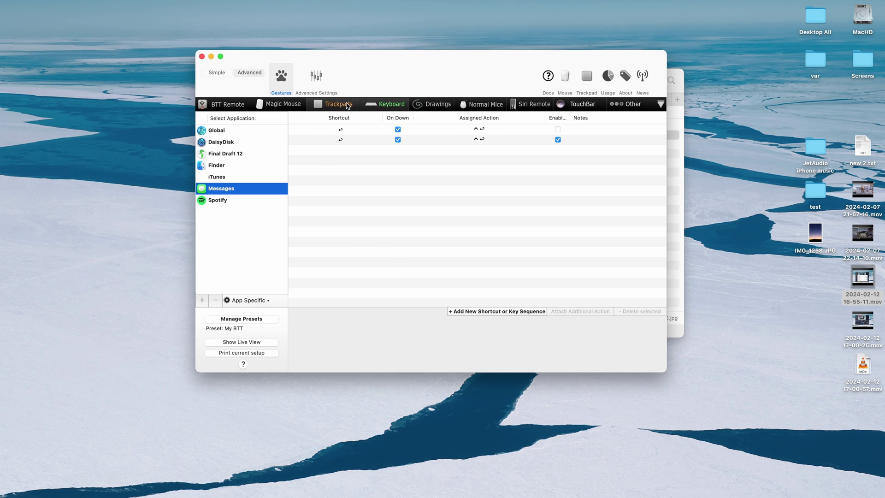
left_click(257, 131)
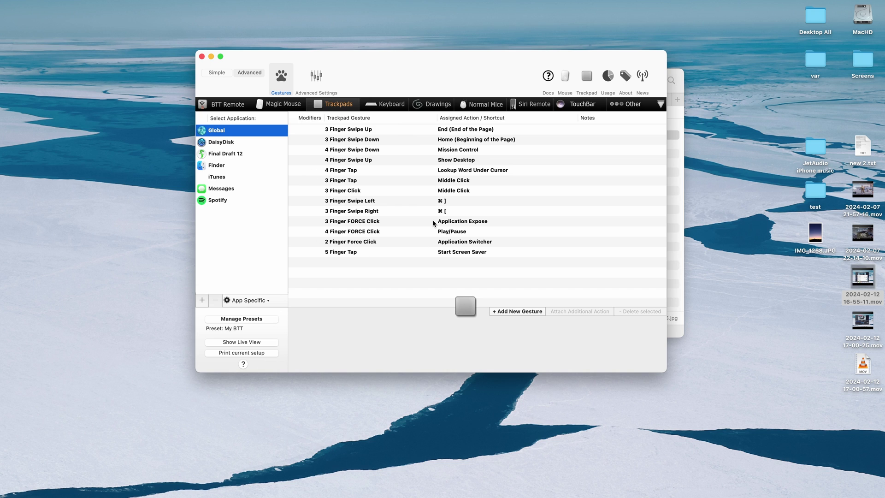
left_click(254, 189)
left_click(388, 104)
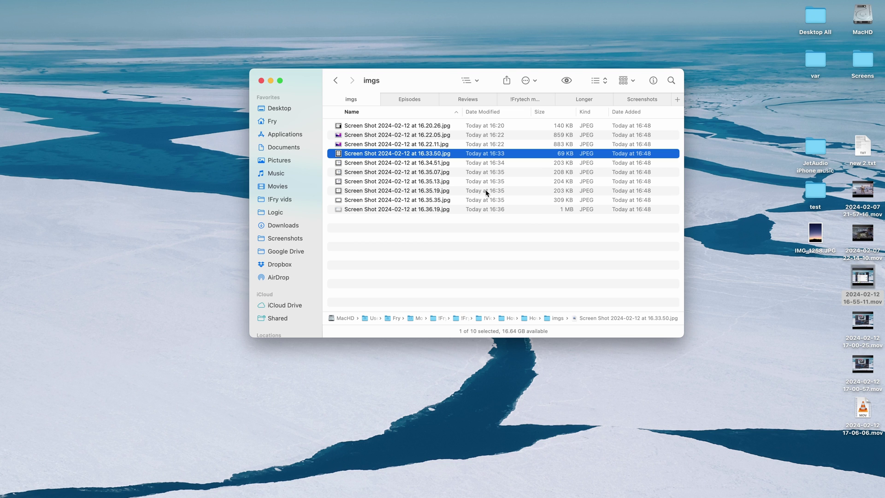
- Browse screenshots in Quick Look, then preview 16.35.35 and step back to the 16.35.19 screenshot
key("space")
key("Down")
key("Down")
key("Down")
key("Down")
key("Down")
key("Down")
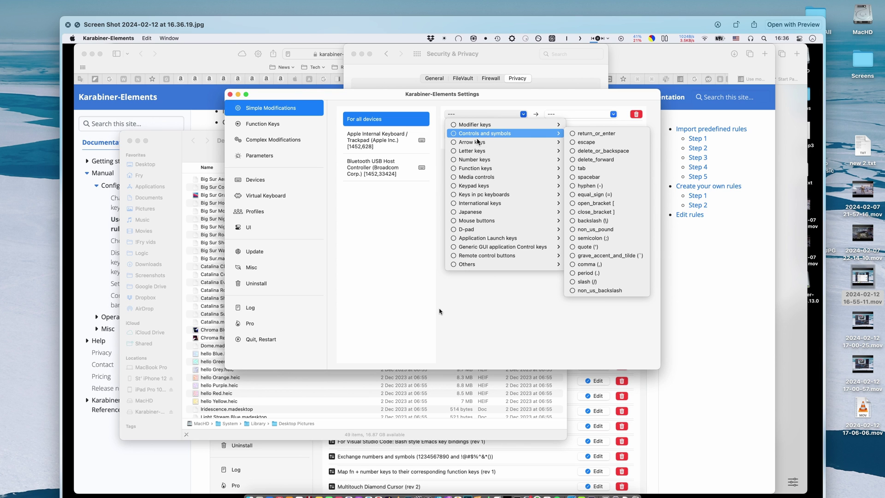
key("Up")
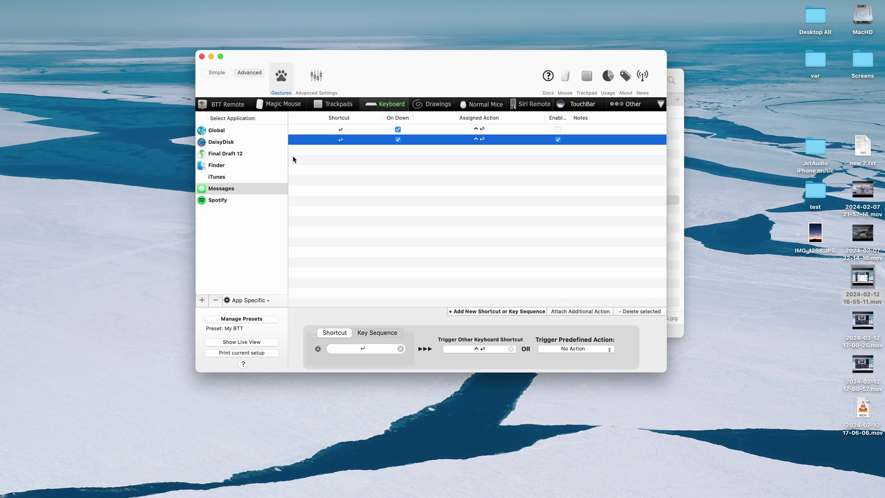
left_click(211, 55)
left_click(410, 200)
key("space")
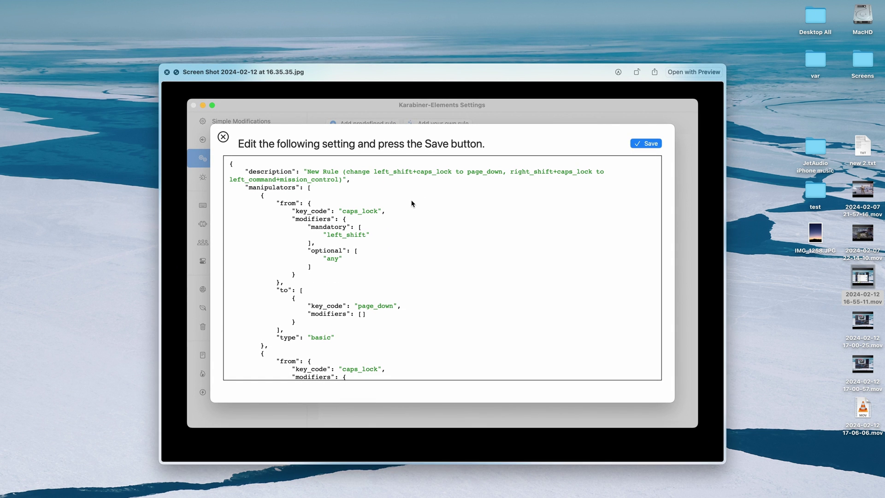
key("Up")
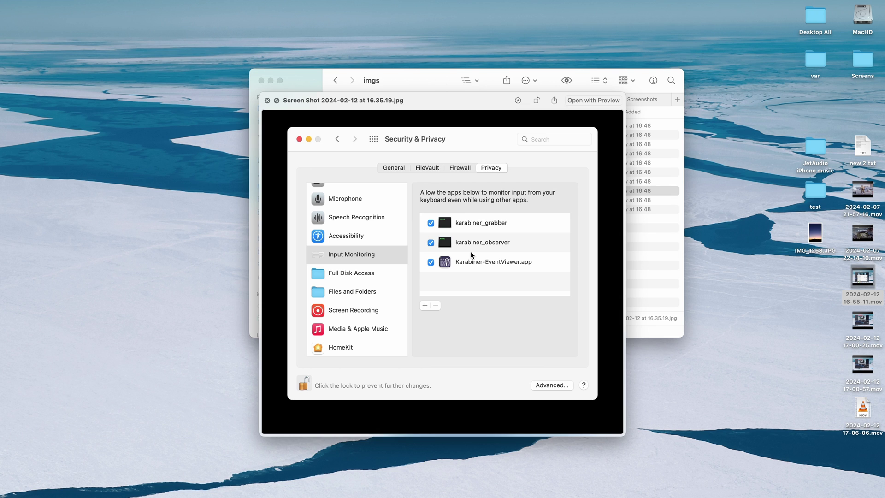
- Step through the 16.35.13, 16.33.50 and 16.35.35 screenshots, then close the preview
key("Up")
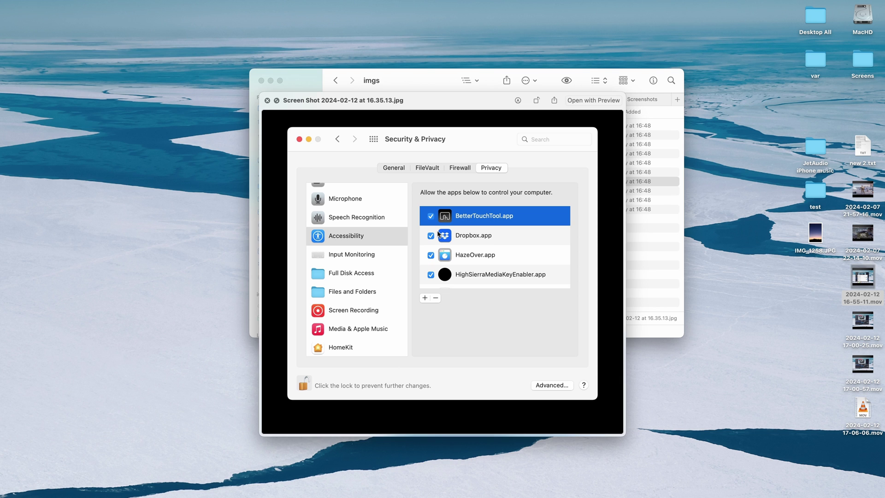
key("Up")
key("Up")
key("Up")
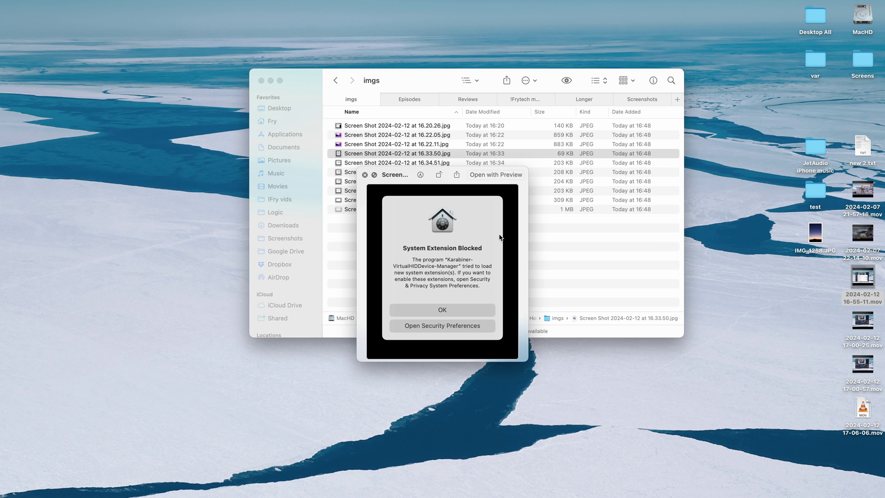
key("Down")
key("Down")
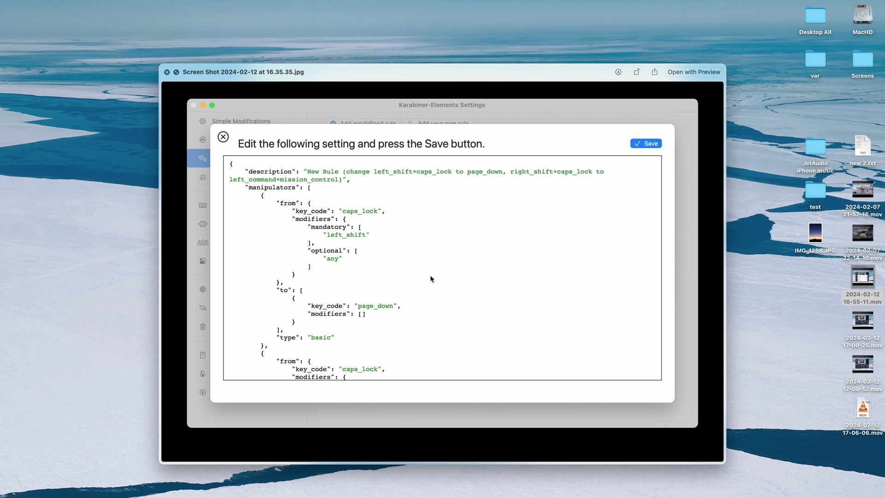
key("space")
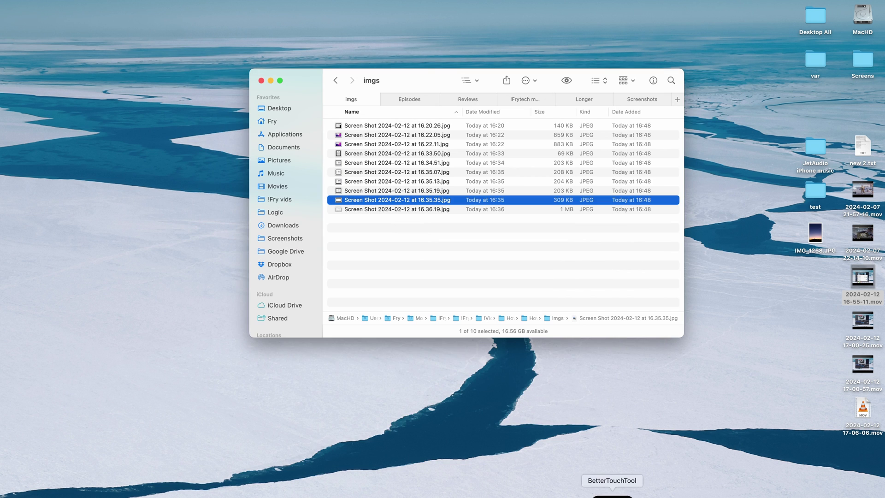
- Restore the BetterTouchTool settings window from the Dock
left_click(612, 494)
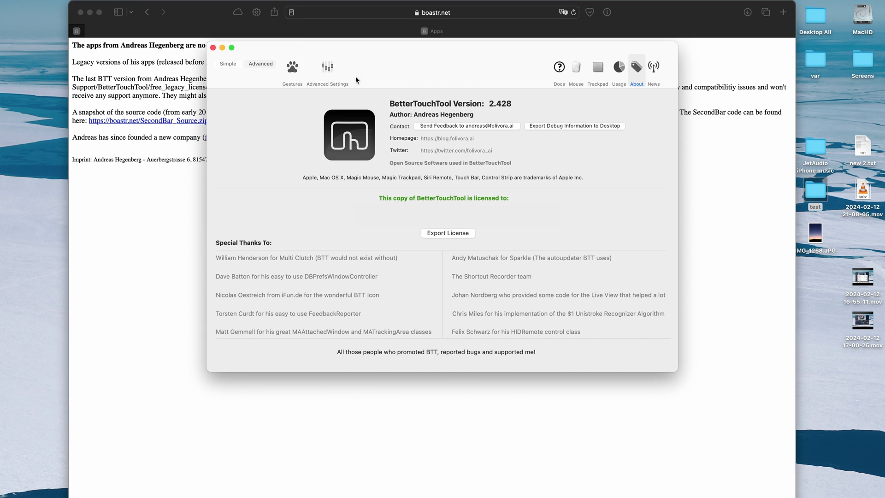
- Close the BetterTouchTool About window to reveal the boastr.net legacy versions page
left_click(212, 47)
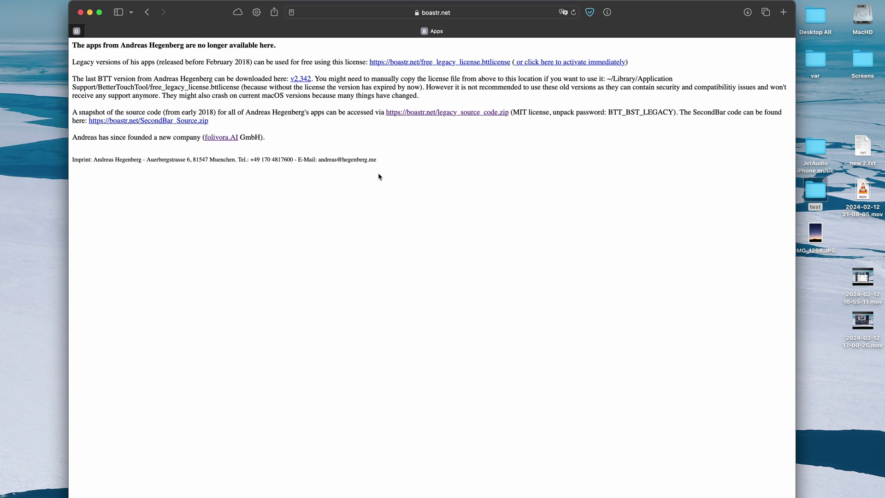